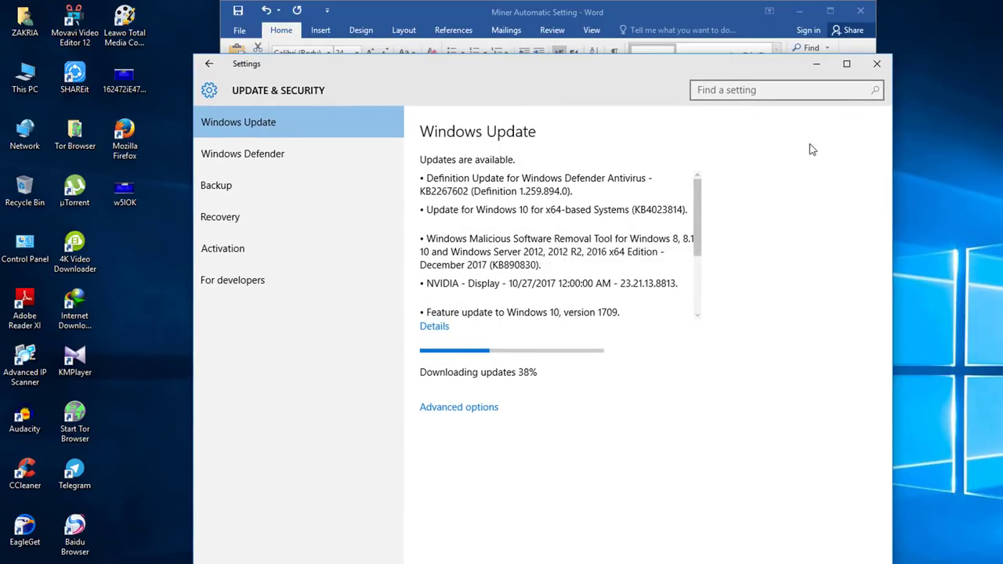
# Close the Windows Update settings and run services.msc to open the Services console
pyautogui.click(877, 64)
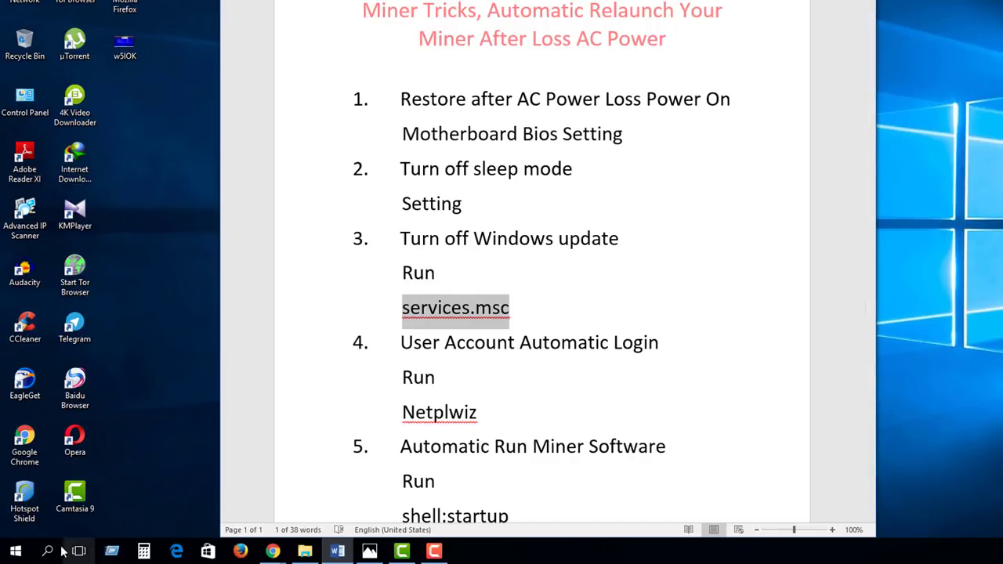
pyautogui.click(111, 551)
pyautogui.click(102, 509)
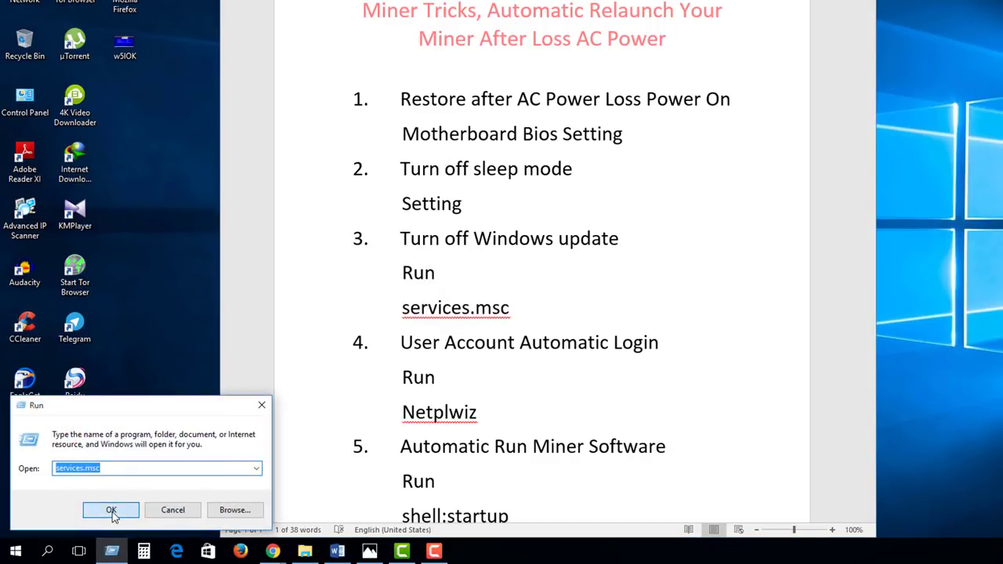
# Find the Windows Update service in the list of services and open its properties
pyautogui.moveTo(868, 42); pyautogui.dragTo(445, 2)
pyautogui.moveTo(561, 357); pyautogui.dragTo(555, 521)
pyautogui.moveTo(733, 100); pyautogui.dragTo(725, 475)
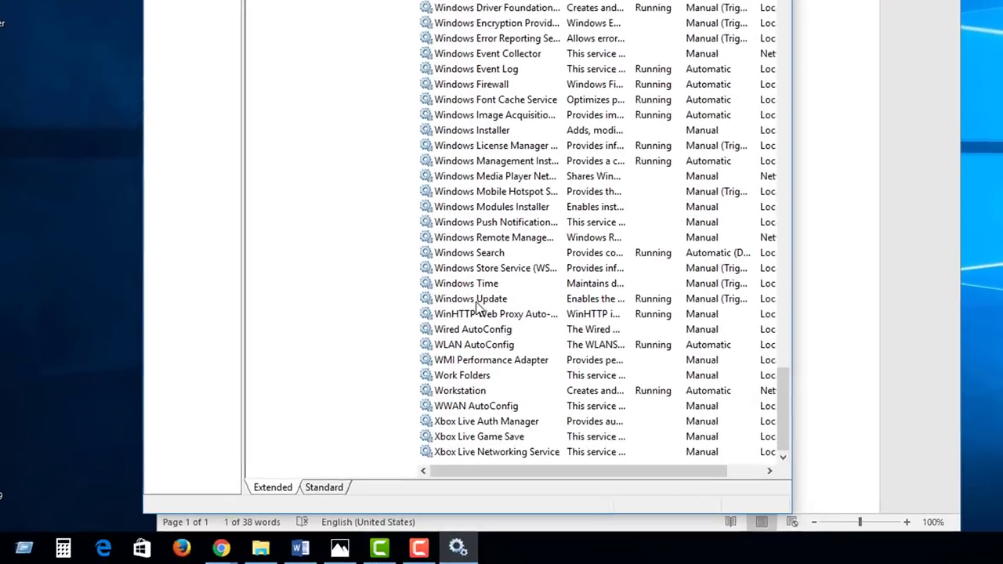
pyautogui.doubleClick(475, 347)
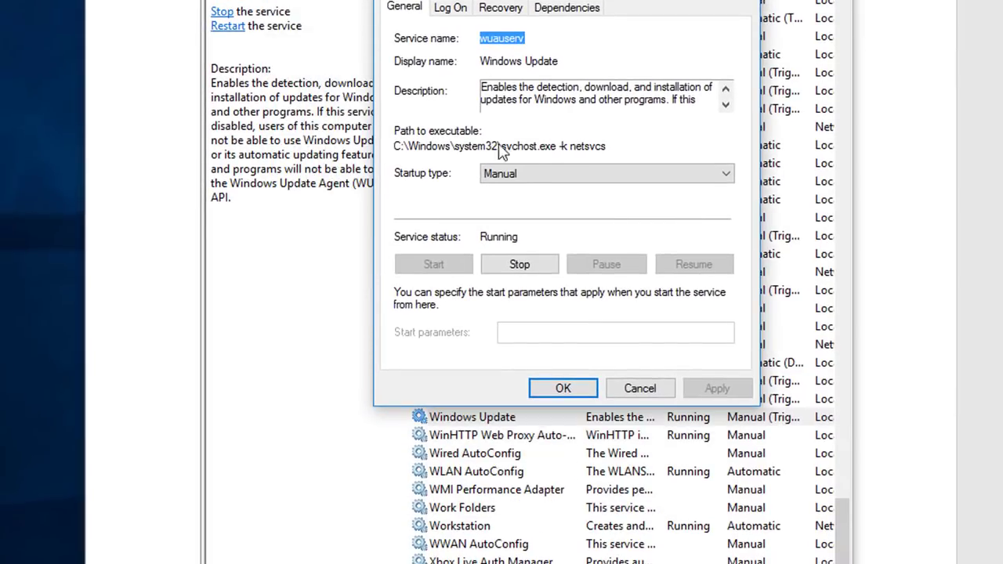
# Set the Windows Update service's startup type to Disabled, stop the service, and apply the changes
pyautogui.click(593, 178)
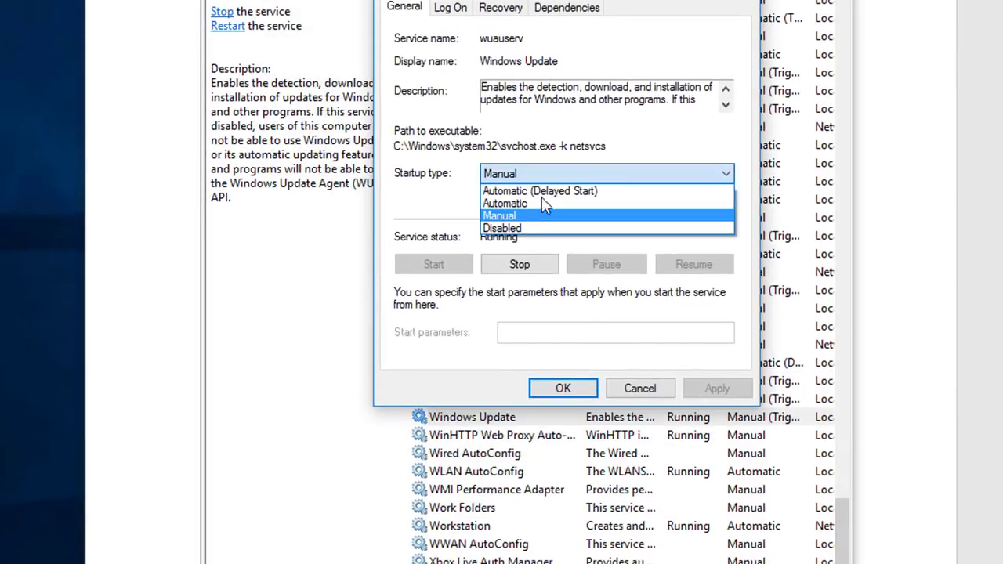
pyautogui.click(519, 228)
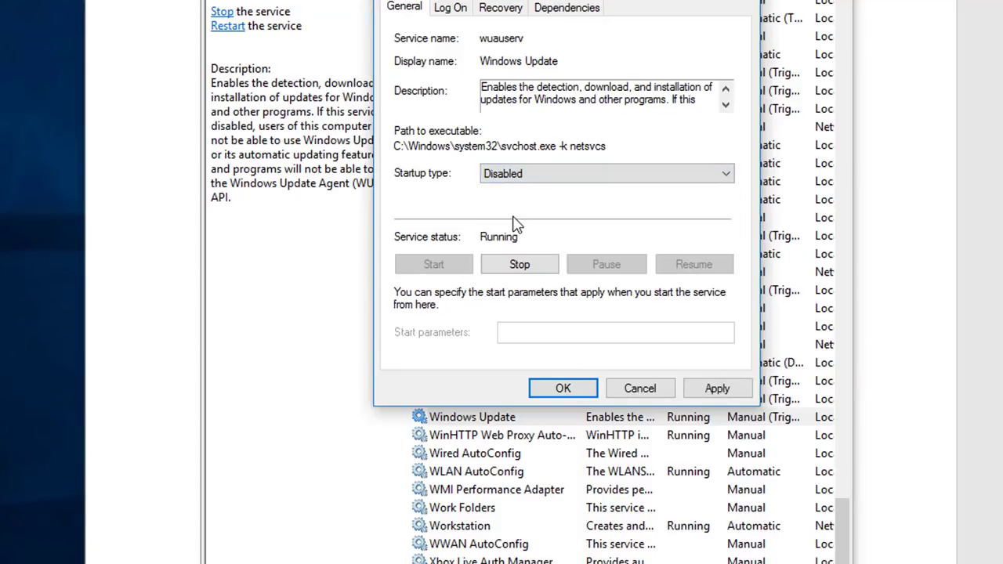
pyautogui.click(515, 269)
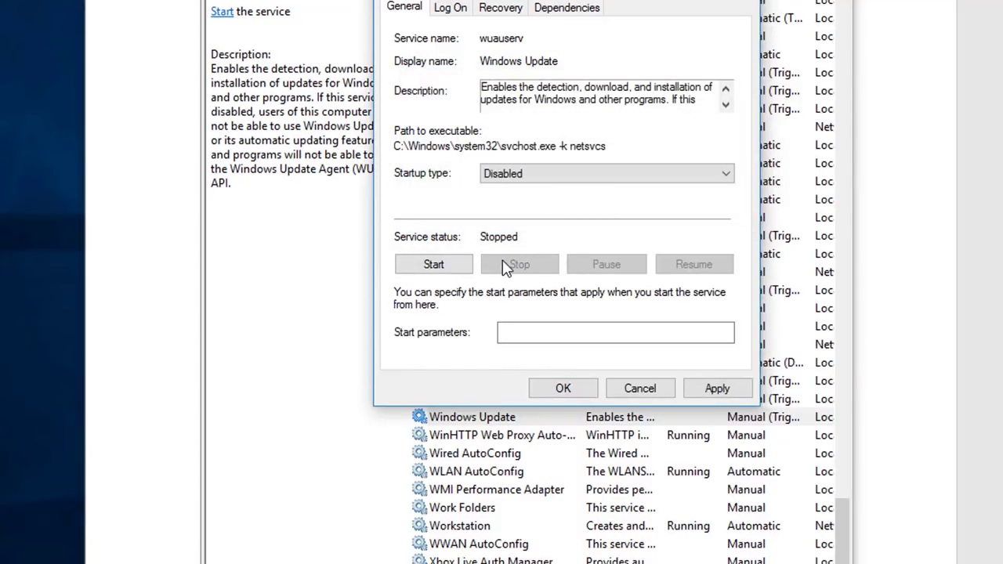
pyautogui.click(717, 389)
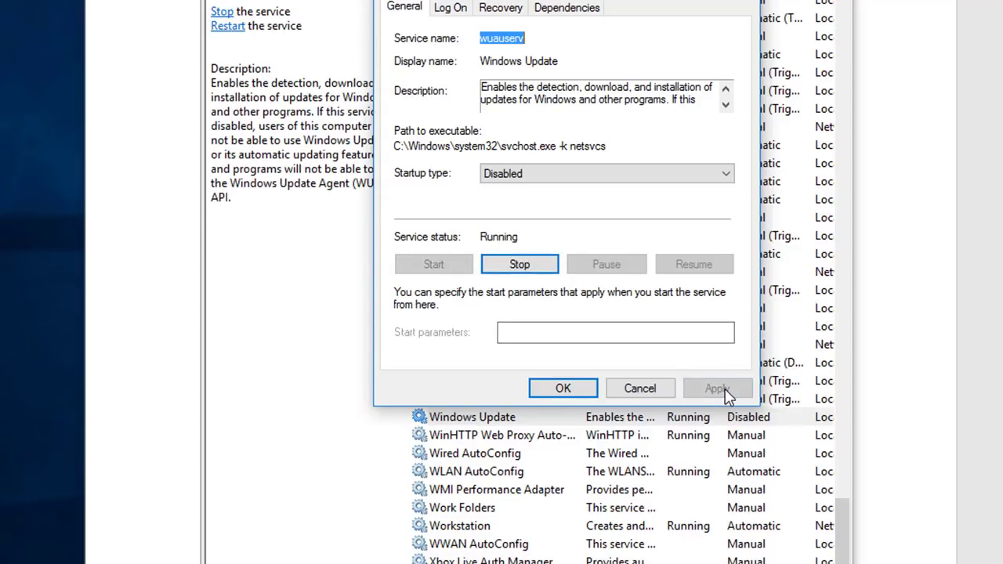
pyautogui.click(563, 389)
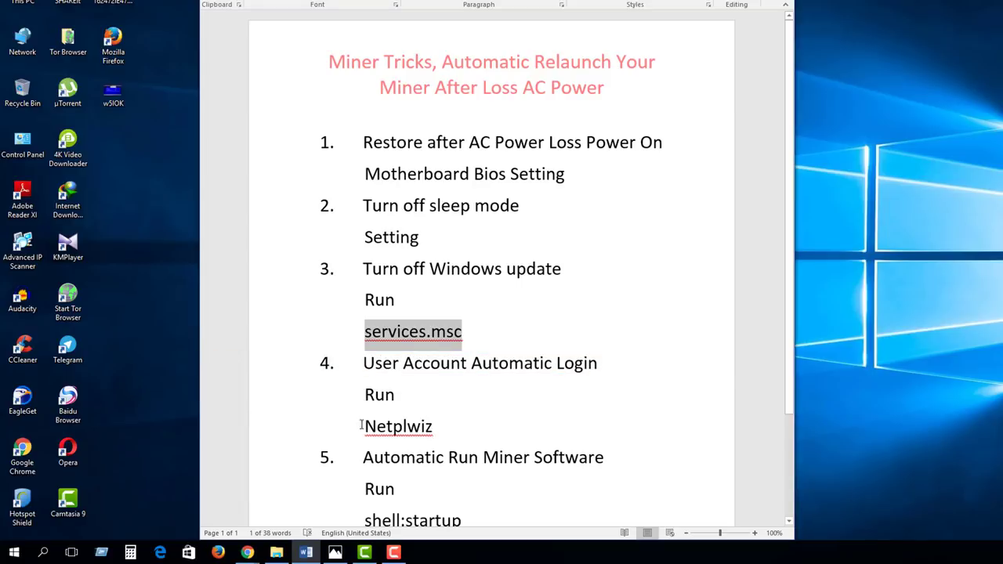
# Copy the Netplwiz command from the document and run it to open the User Accounts settings
pyautogui.moveTo(432, 425); pyautogui.dragTo(361, 427)
pyautogui.rightClick(394, 424)
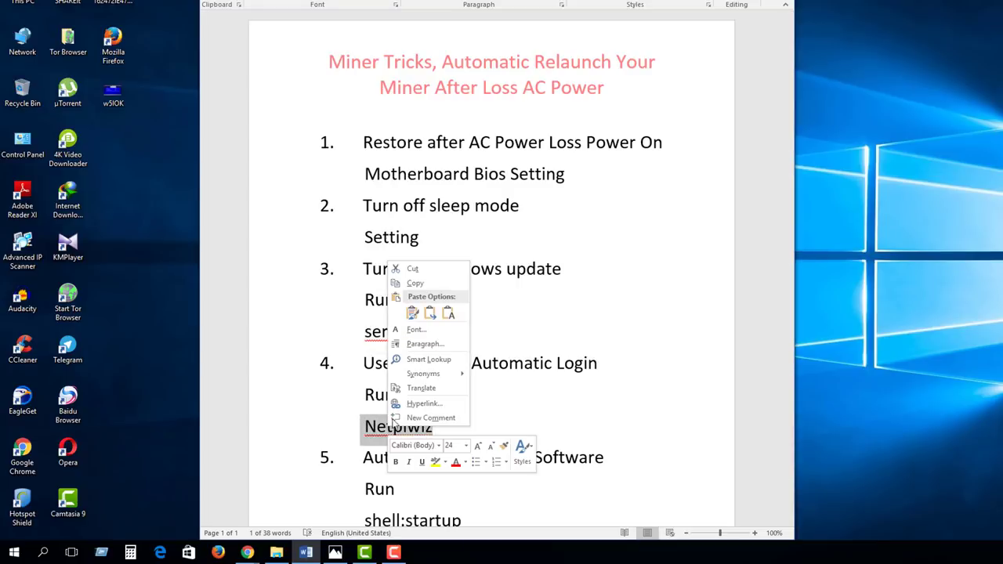
pyautogui.click(415, 283)
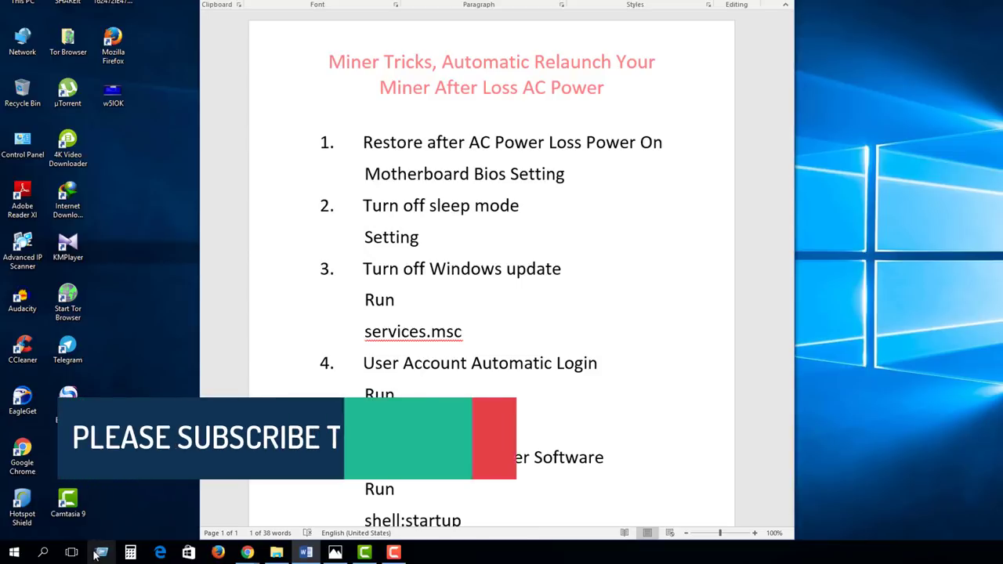
pyautogui.click(101, 552)
pyautogui.hotkey('ctrl', 'v')
pyautogui.click(104, 514)
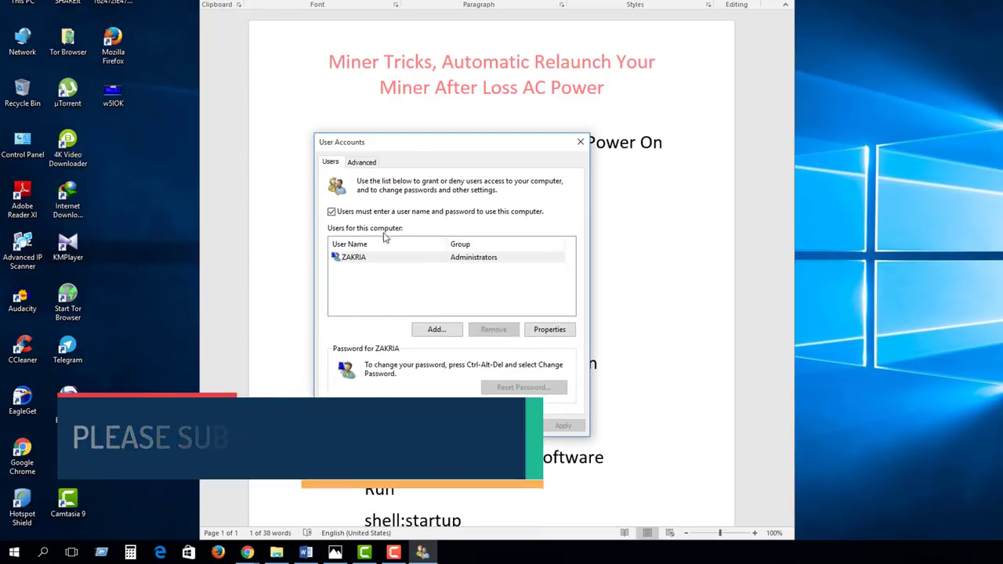
# Turn off the requirement to enter a user name and password for the administrator account and apply it
pyautogui.click(423, 257)
pyautogui.click(332, 213)
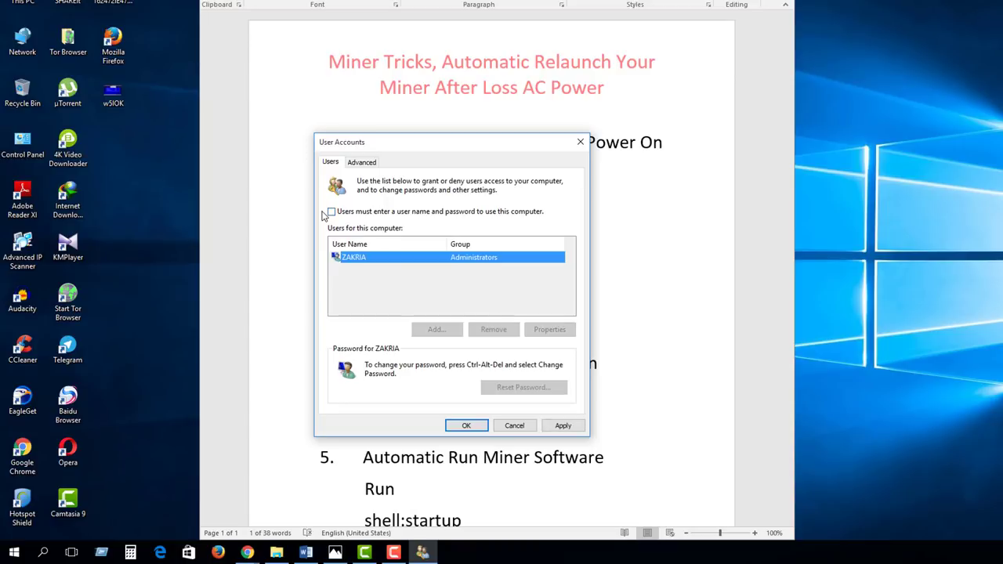
pyautogui.moveTo(416, 144); pyautogui.dragTo(447, 122)
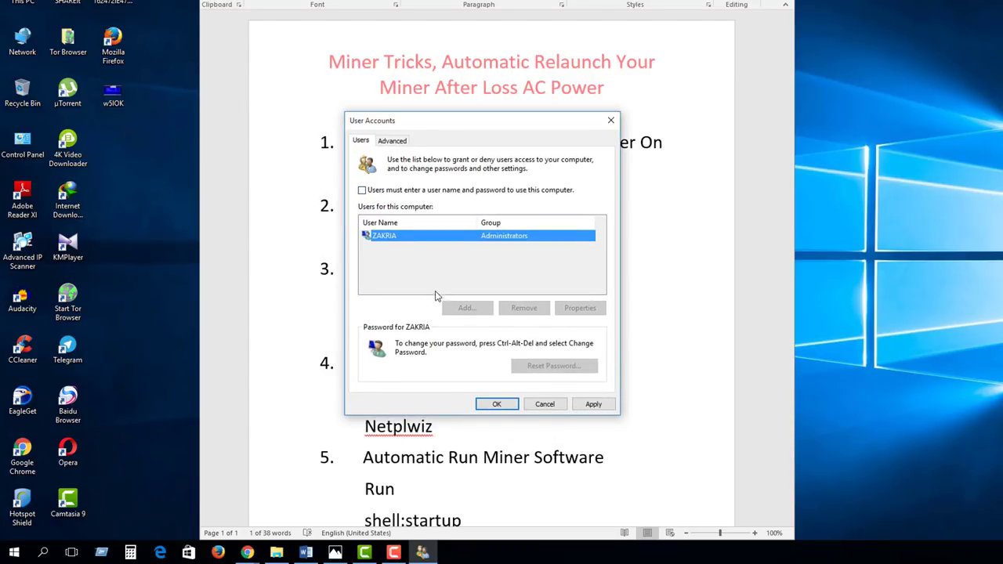
pyautogui.click(594, 403)
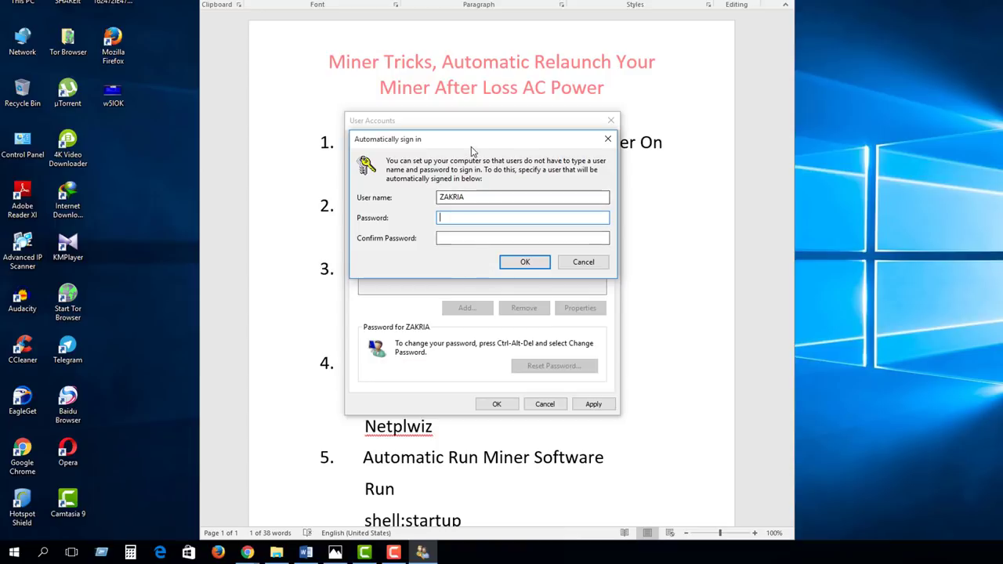
# Enter and confirm the account password for automatic sign-in, and accept the User Accounts settings
pyautogui.moveTo(471, 143); pyautogui.dragTo(468, 134)
pyautogui.hotkey('ctrl', 'v')
pyautogui.press('Tab')
pyautogui.hotkey('ctrl', 'v')
pyautogui.click(530, 252)
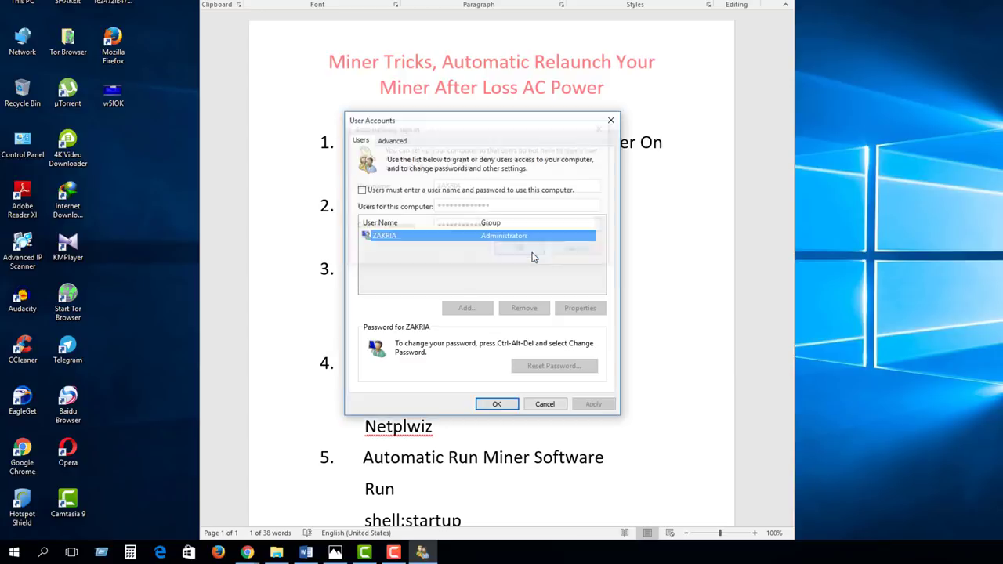
pyautogui.moveTo(468, 127); pyautogui.dragTo(457, 119)
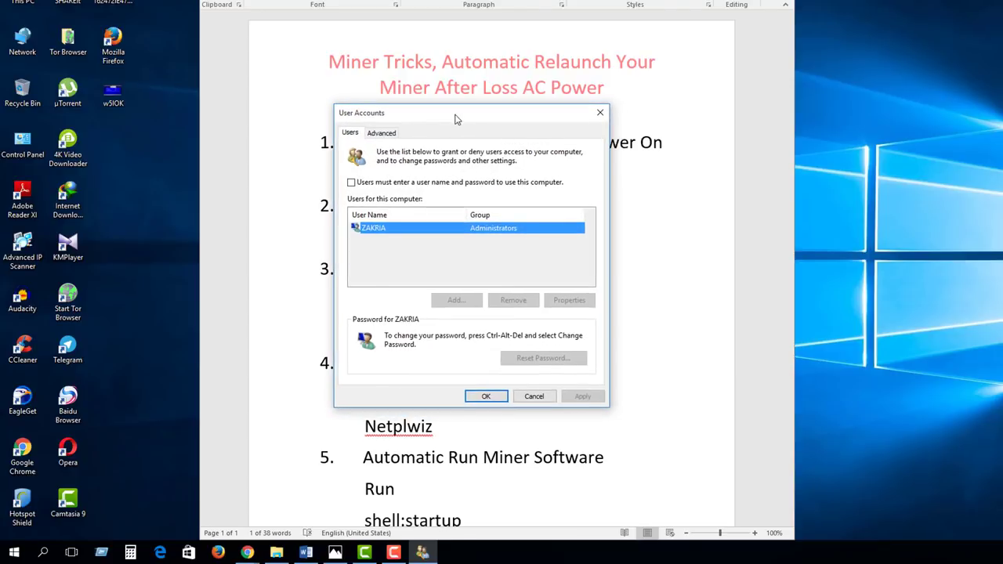
pyautogui.click(486, 397)
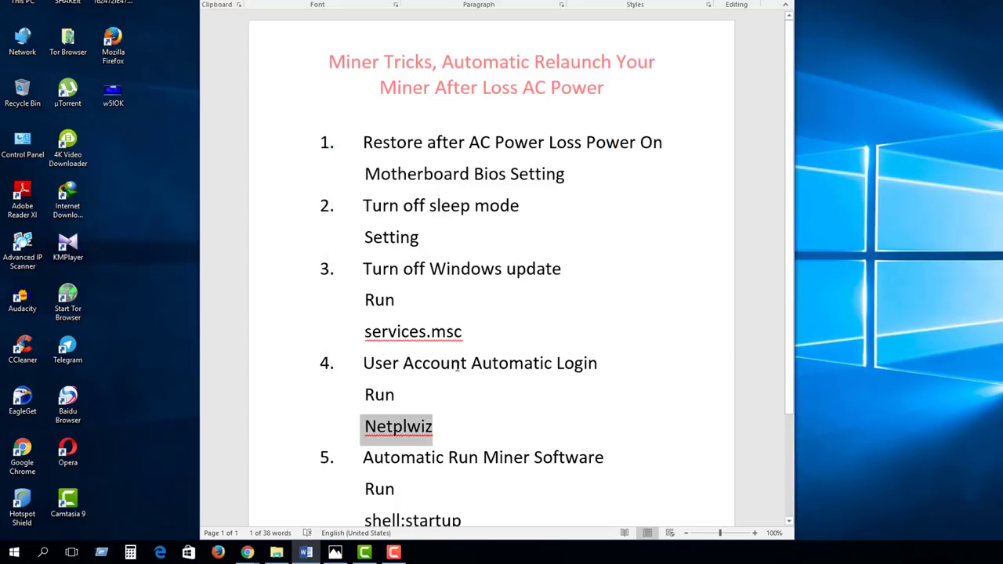
pyautogui.rightClick(848, 162)
pyautogui.click(870, 195)
# Copy the shell:startup command from the document and run it to open the Startup folder
pyautogui.scroll(-1, 403, 437)
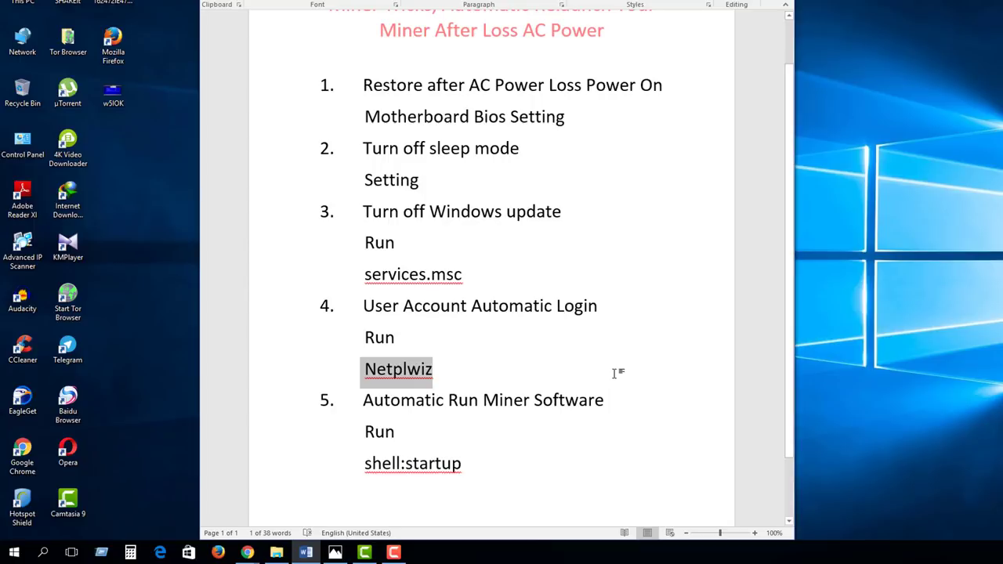
pyautogui.moveTo(462, 465); pyautogui.dragTo(365, 466)
pyautogui.rightClick(403, 463)
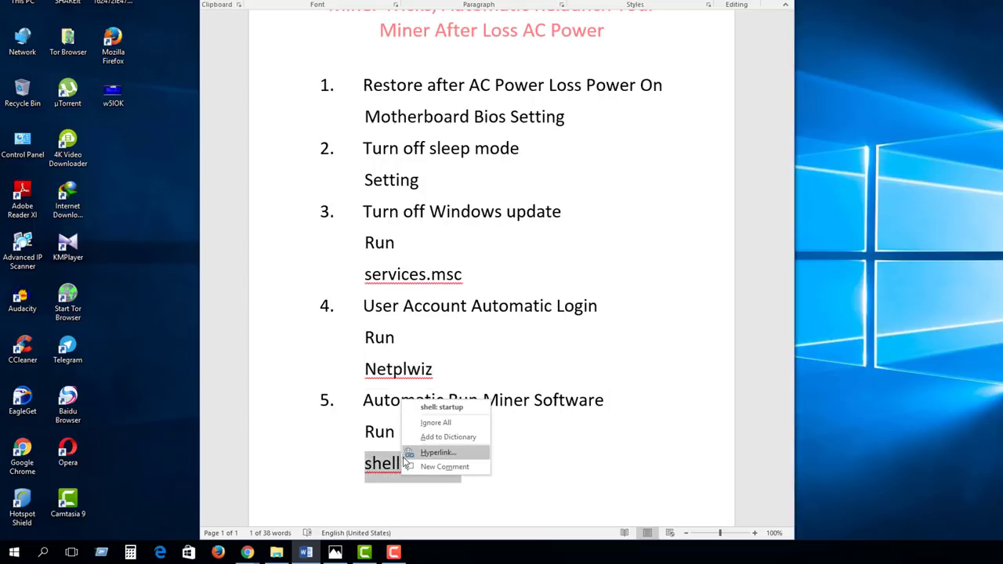
pyautogui.click(356, 471)
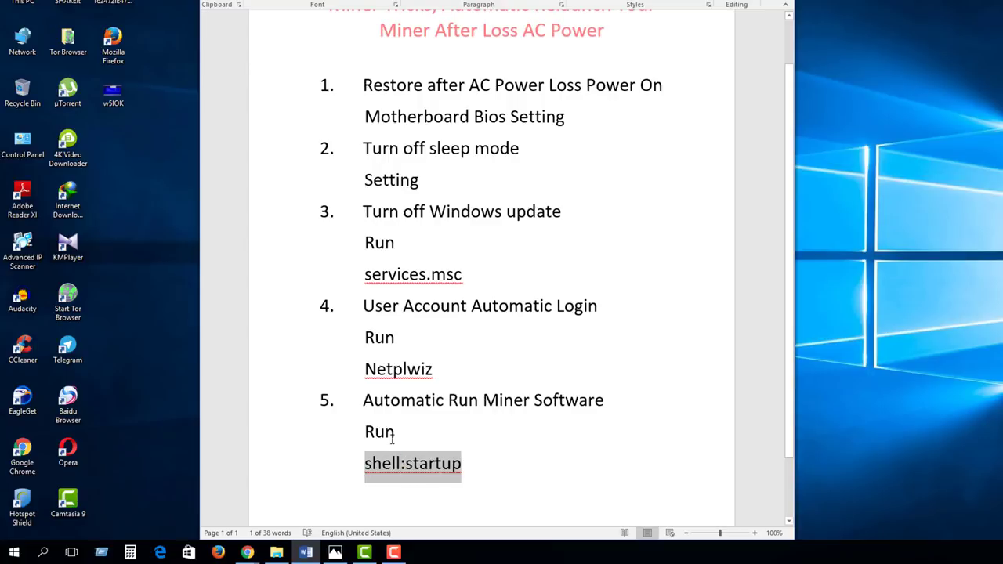
pyautogui.click(101, 552)
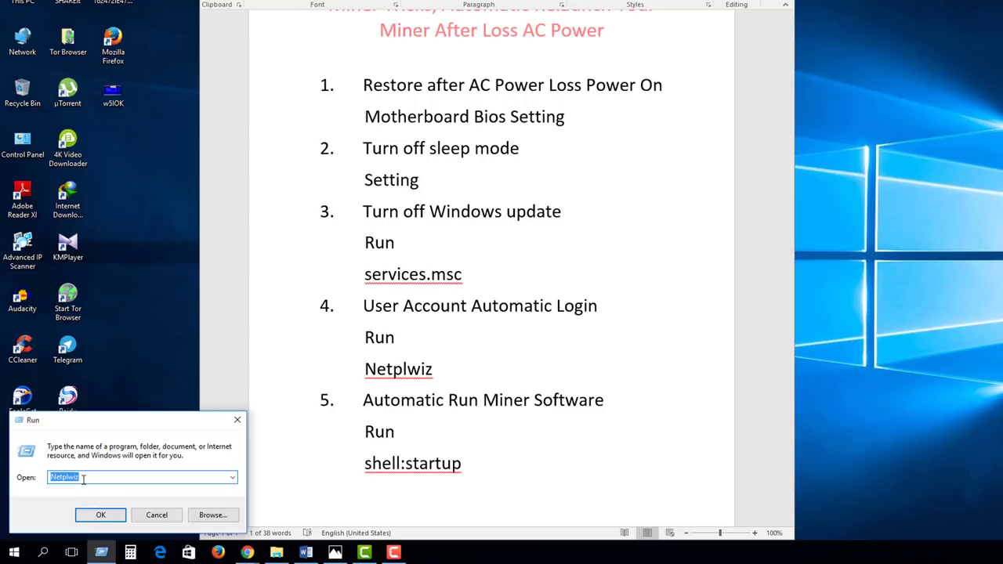
pyautogui.hotkey('ctrl', 'v')
pyautogui.click(102, 514)
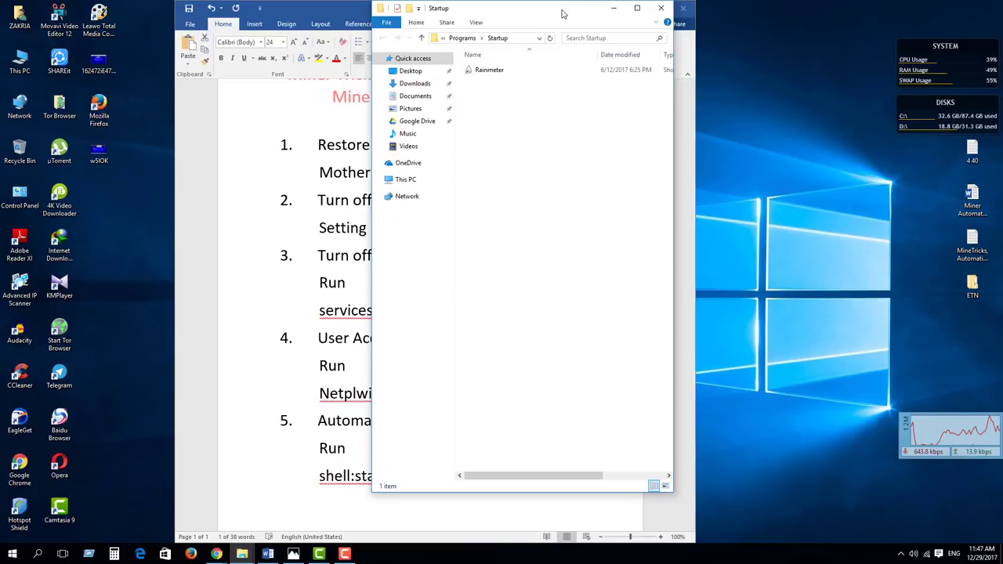
# Bring up the ETN CPU MINER folder window and arrange it side by side with the Startup folder
pyautogui.moveTo(564, 13); pyautogui.dragTo(310, 59)
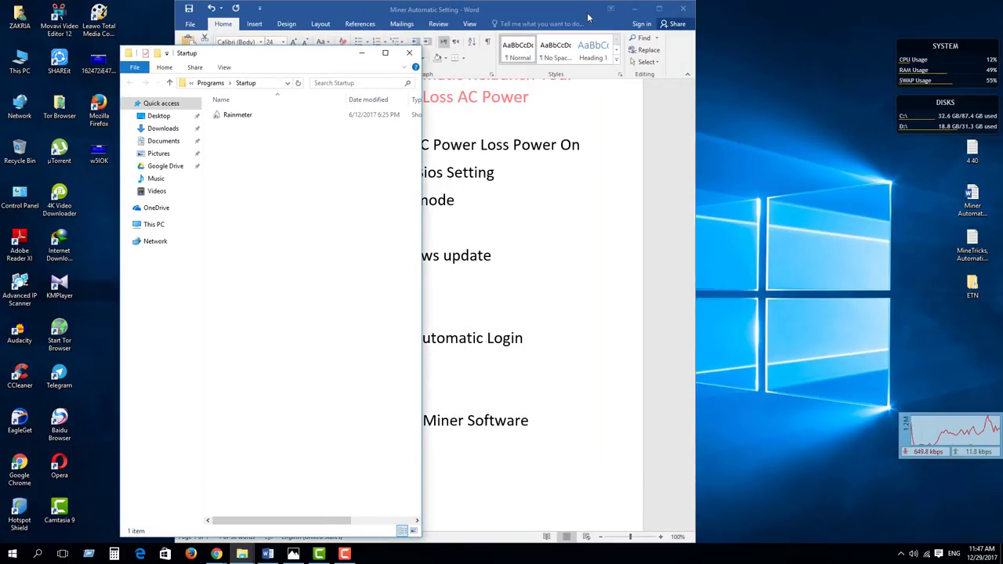
pyautogui.moveTo(308, 54); pyautogui.dragTo(336, 48)
pyautogui.click(242, 554)
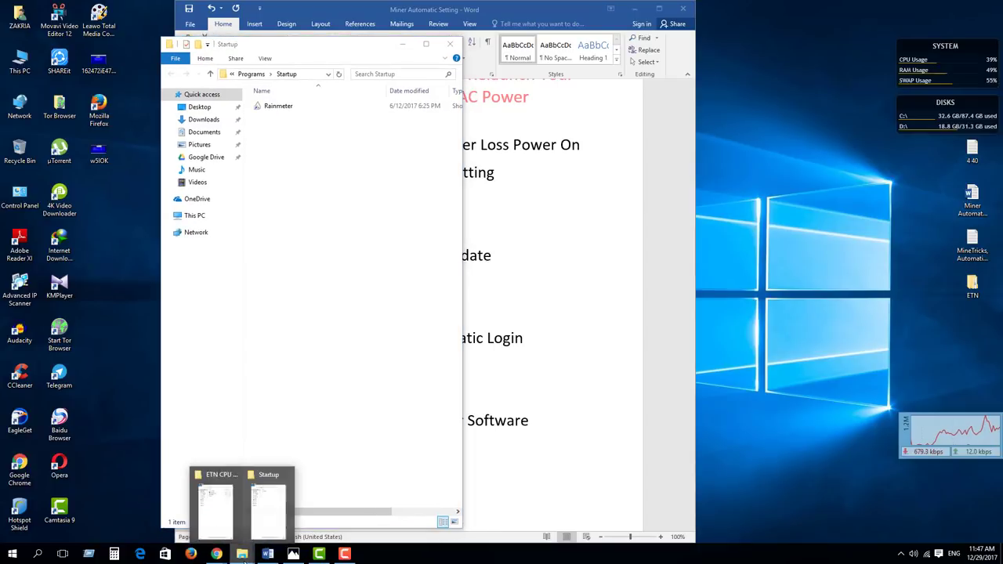
pyautogui.moveTo(263, 514)
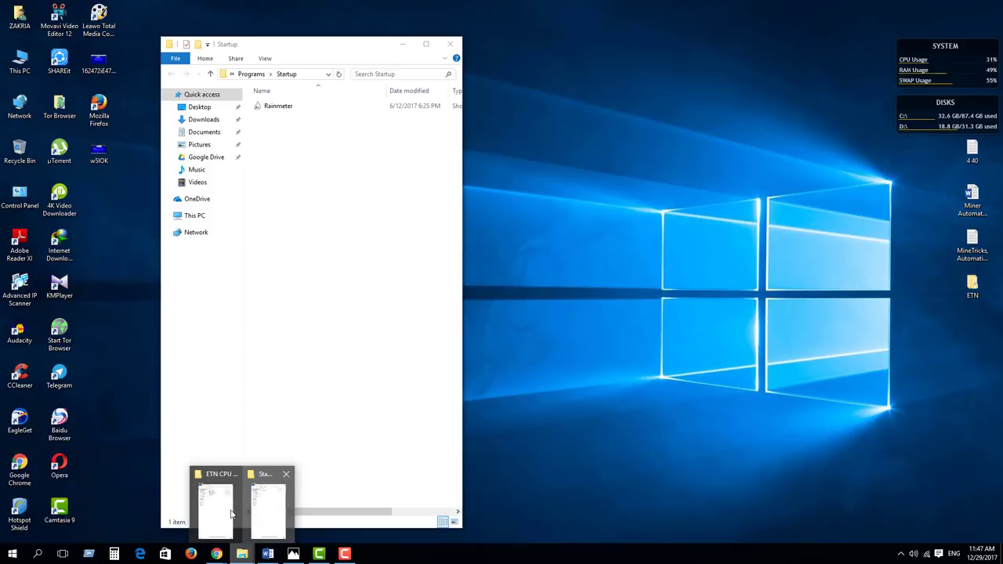
pyautogui.click(231, 510)
pyautogui.moveTo(531, 62); pyautogui.dragTo(681, 58)
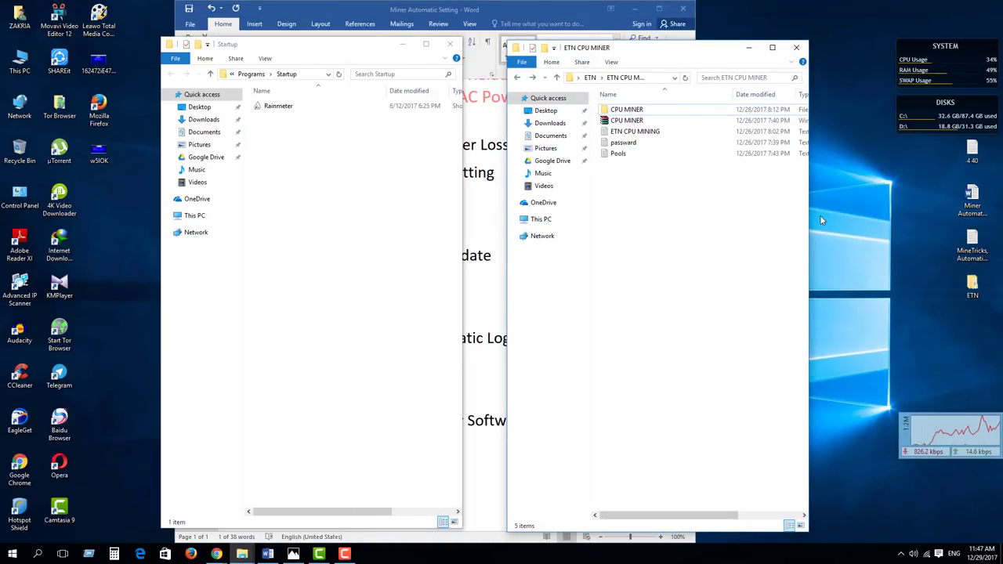
# Open the CPU subfolder inside the CPU MINER folder
pyautogui.doubleClick(635, 109)
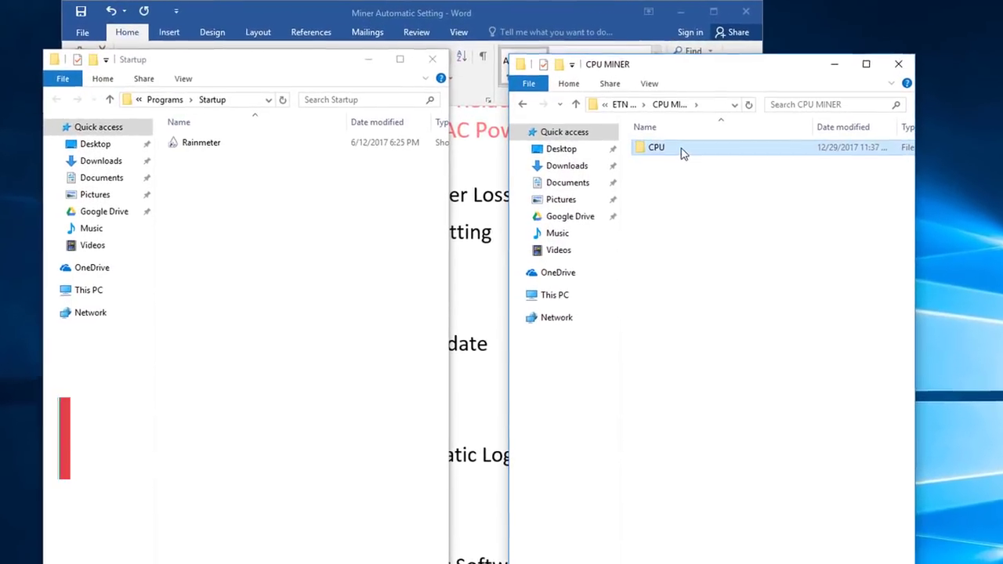
pyautogui.doubleClick(683, 153)
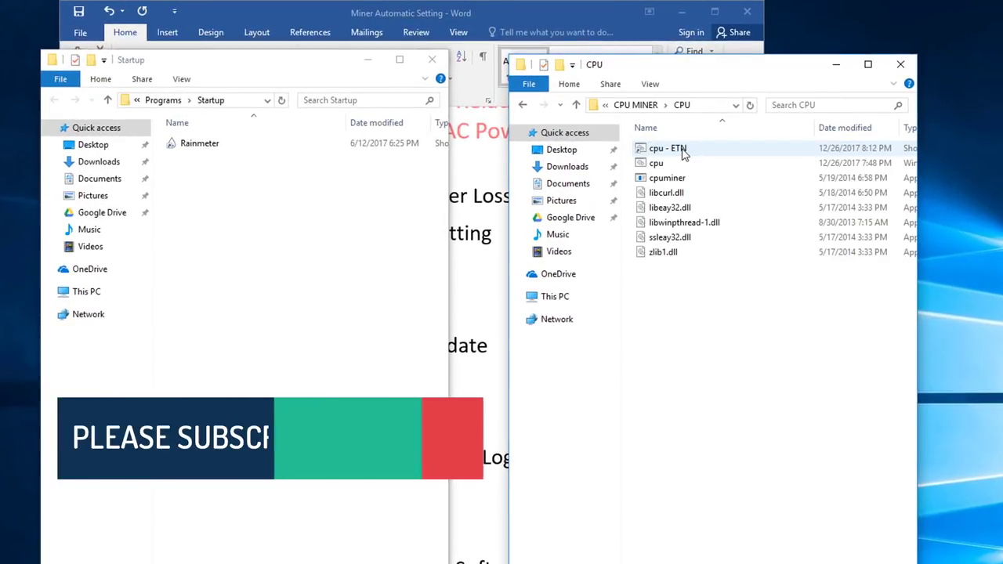
pyautogui.moveTo(729, 74); pyautogui.dragTo(729, 66)
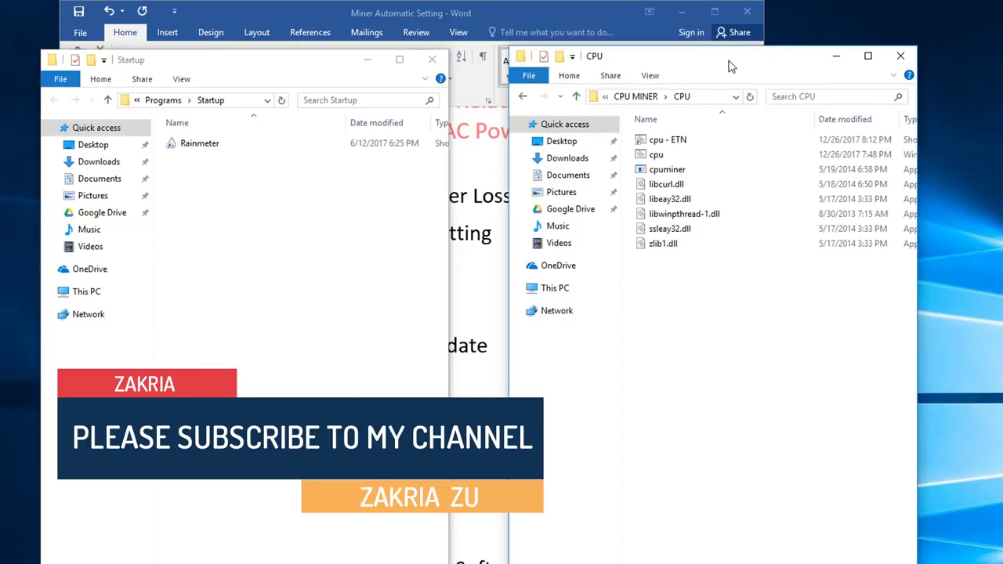
# Create a shortcut to the cpu file within the CPU folder
pyautogui.click(653, 156)
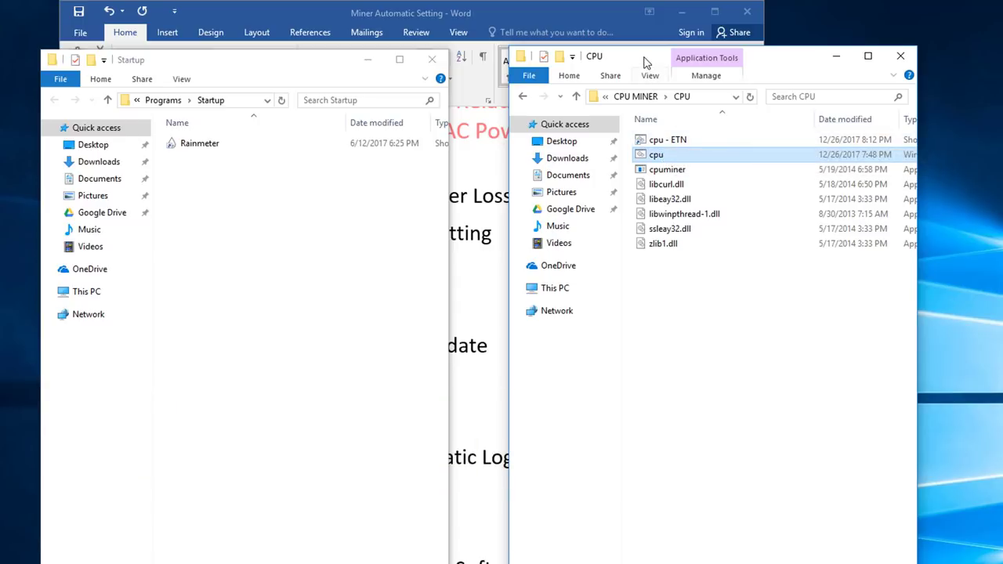
pyautogui.moveTo(649, 63); pyautogui.dragTo(660, 61)
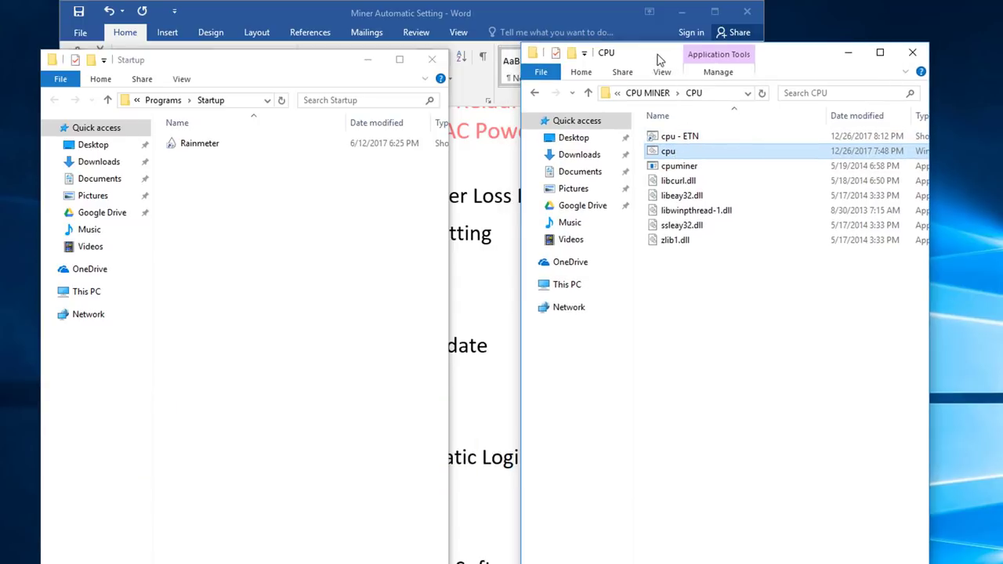
pyautogui.rightClick(670, 155)
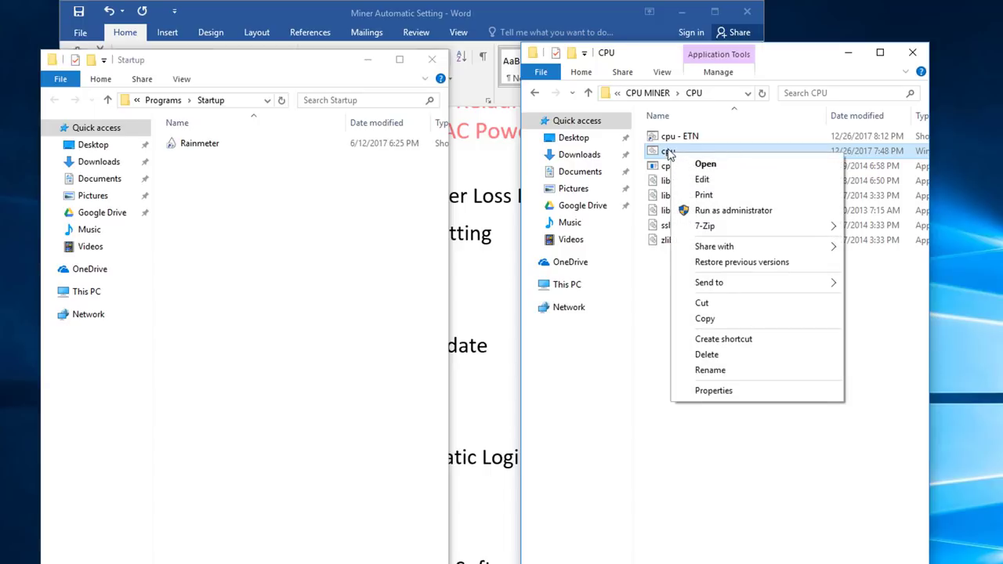
pyautogui.click(749, 343)
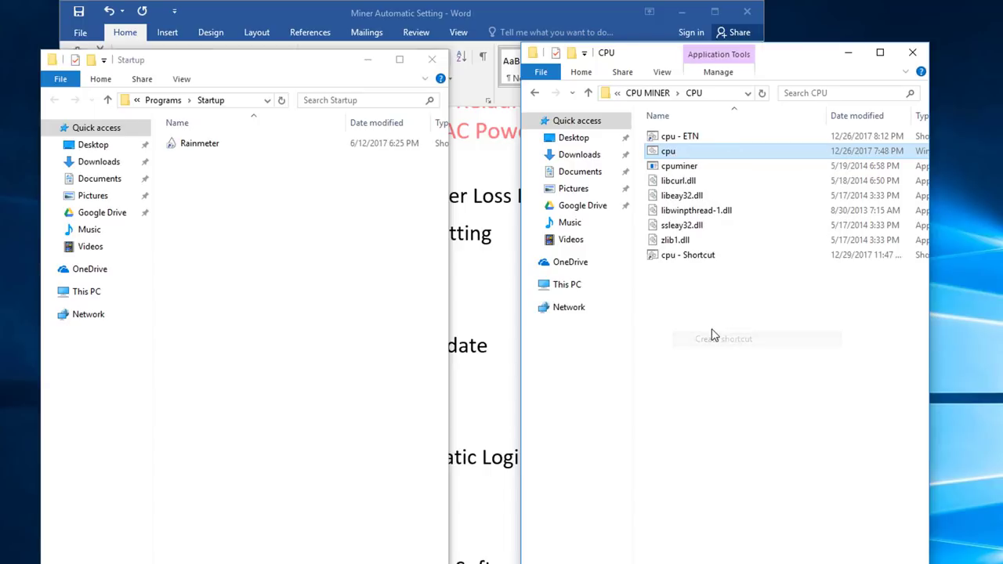
# Rename the new cpu shortcut in the CPU folder as "cpu - 1"
pyautogui.rightClick(702, 152)
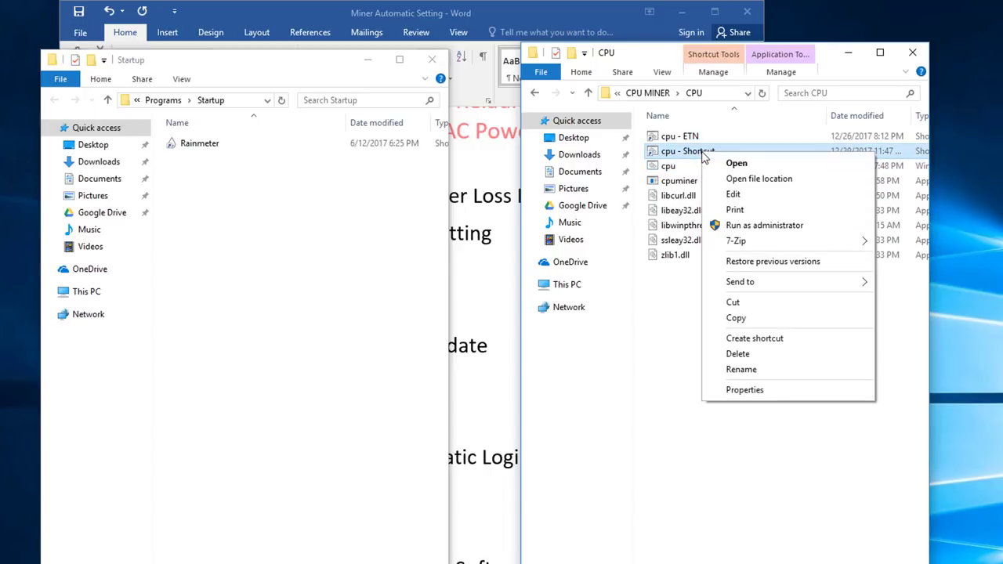
pyautogui.click(755, 368)
pyautogui.click(728, 152)
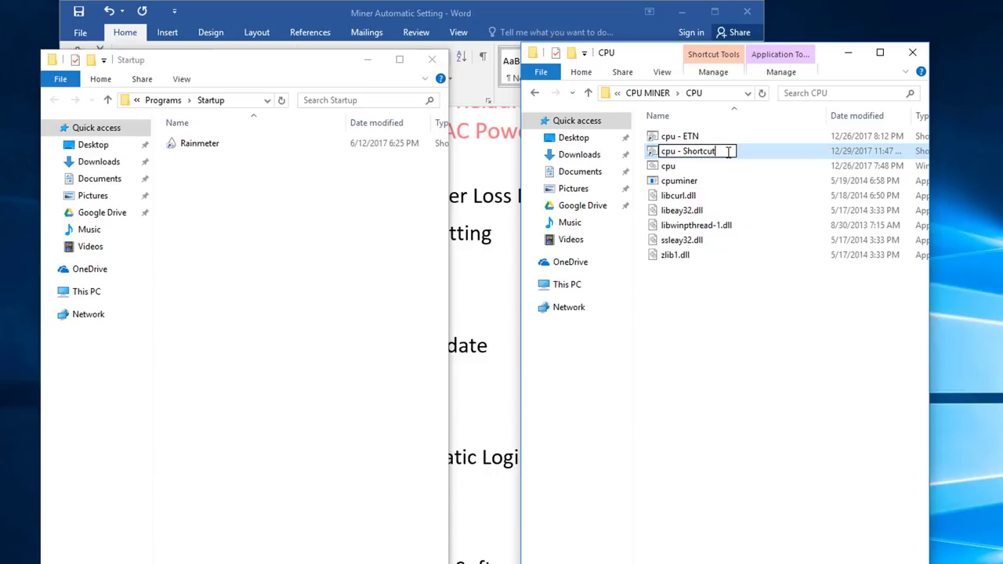
pyautogui.press('BackSpace')
pyautogui.press('BackSpace')
pyautogui.press('BackSpace')
pyautogui.press('BackSpace')
pyautogui.press('BackSpace')
pyautogui.press('BackSpace')
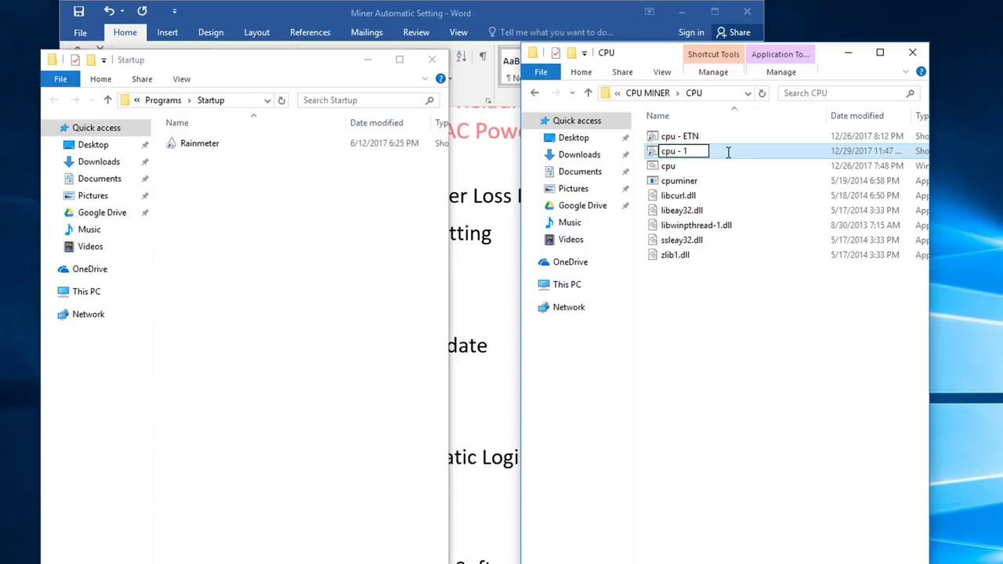
pyautogui.click(693, 396)
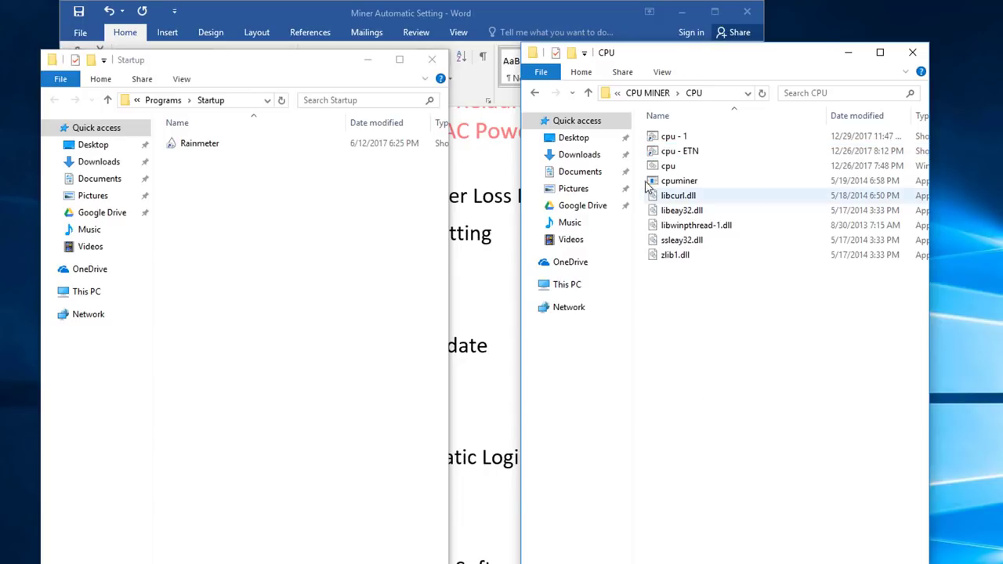
# Copy the cpu - 1 shortcut into the Startup folder and close the Startup window
pyautogui.rightClick(679, 140)
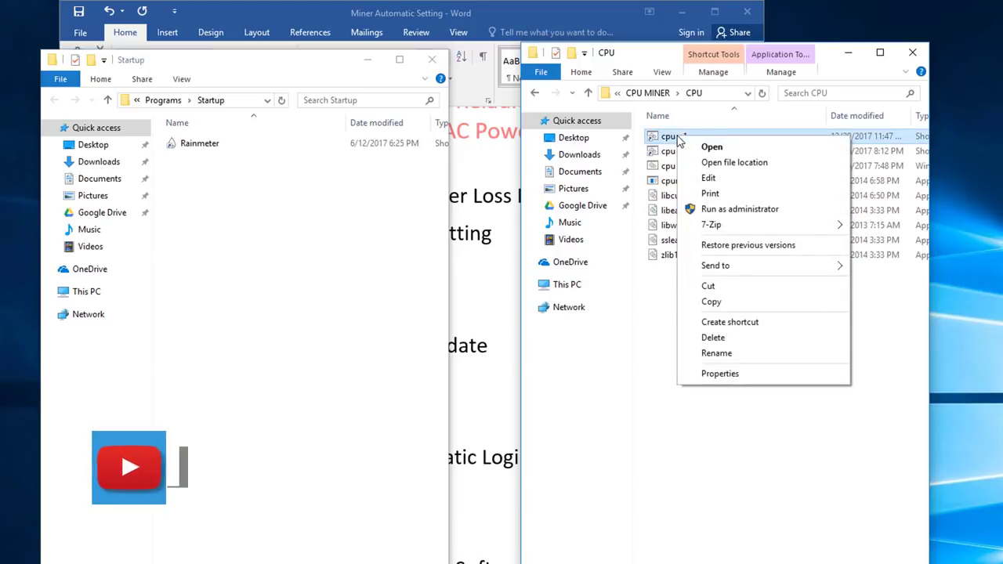
pyautogui.click(712, 302)
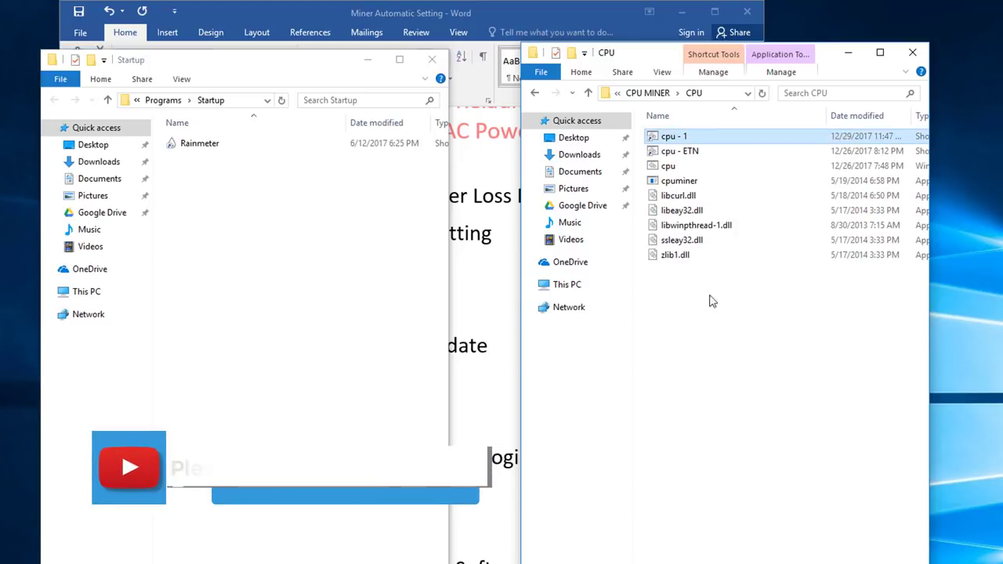
pyautogui.rightClick(250, 301)
pyautogui.click(283, 400)
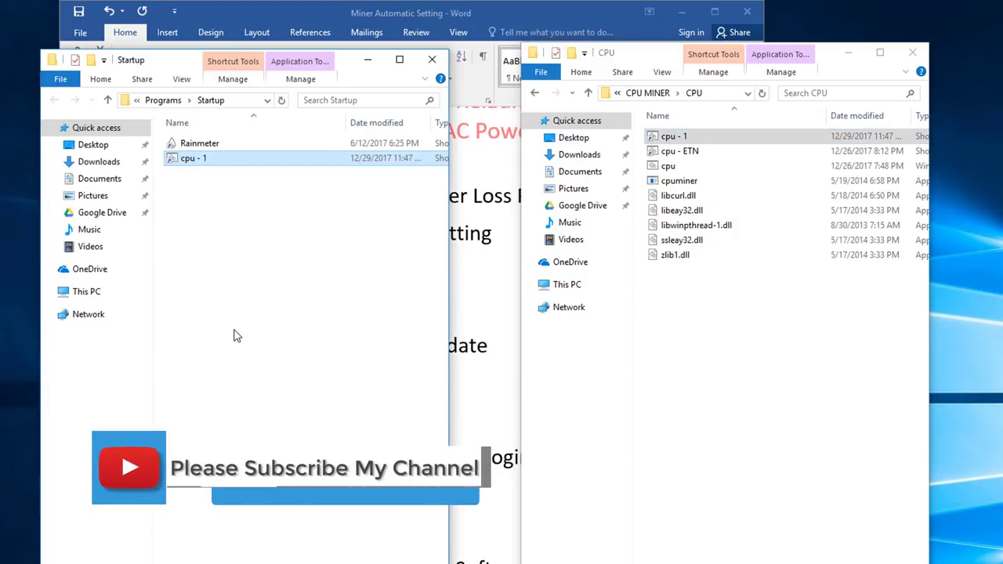
pyautogui.moveTo(259, 76); pyautogui.dragTo(258, 70)
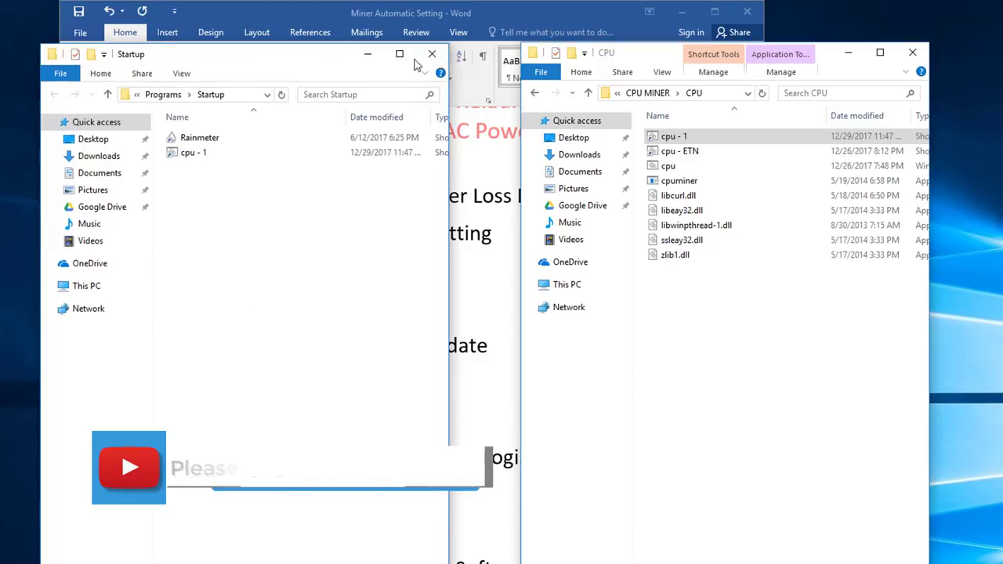
pyautogui.click(431, 55)
# Bring the Miner Automatic Setting document into view and review its list of setup steps from the beginning
pyautogui.click(485, 23)
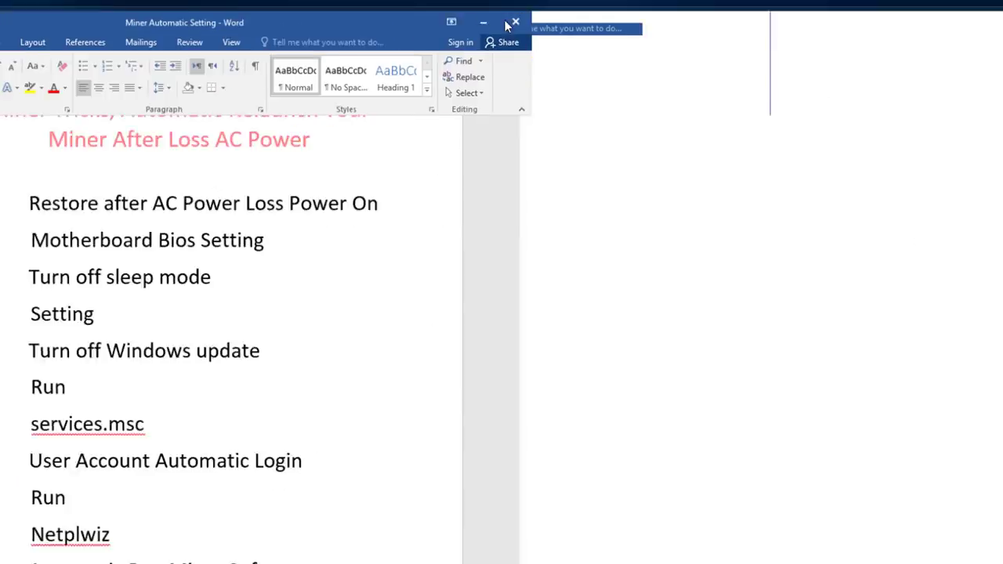
pyautogui.scroll(2, 387, 281)
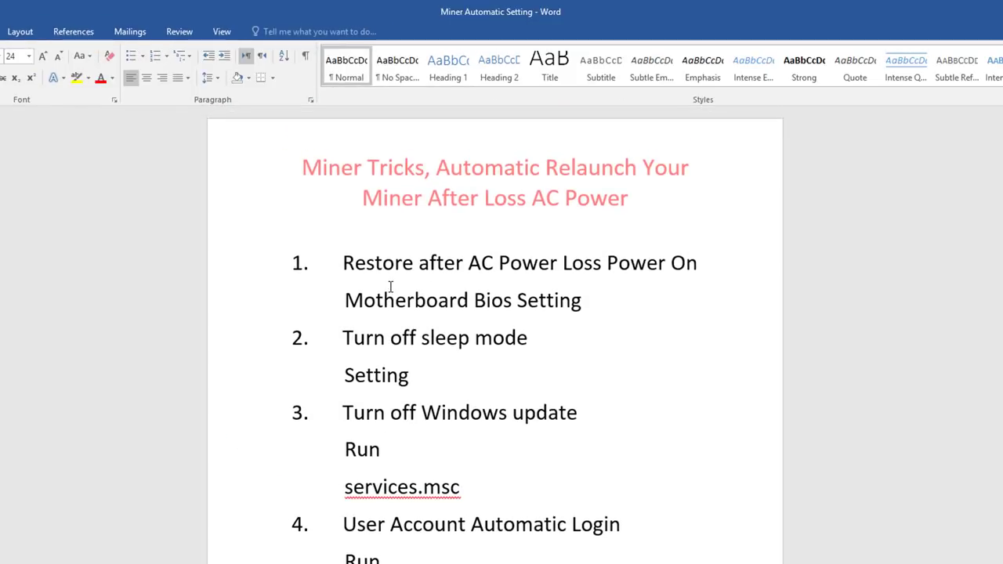
pyautogui.scroll(-1, 390, 287)
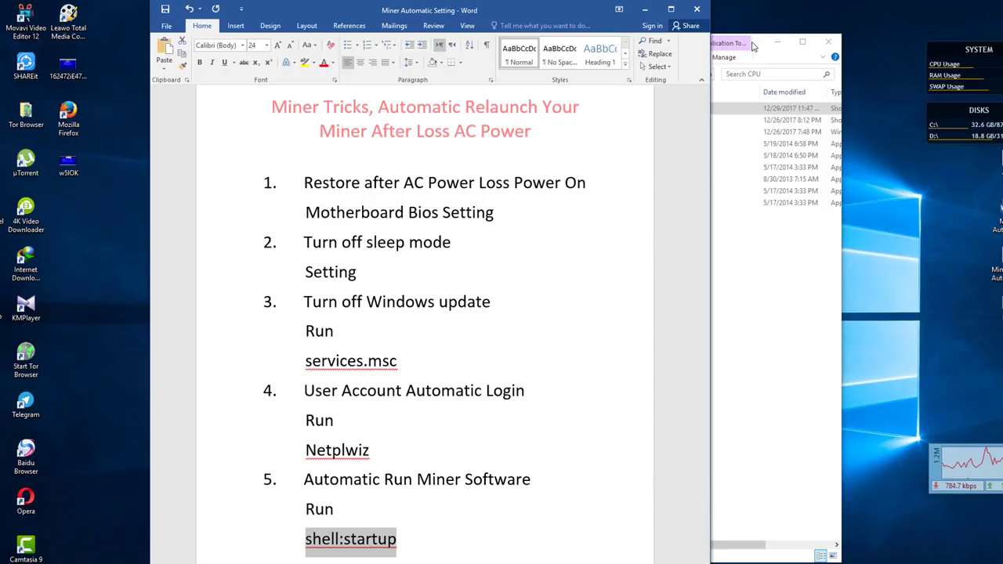
# Start the miner from the cpu - ETN shortcut in the CPU folder and move its console window aside
pyautogui.click(673, 103)
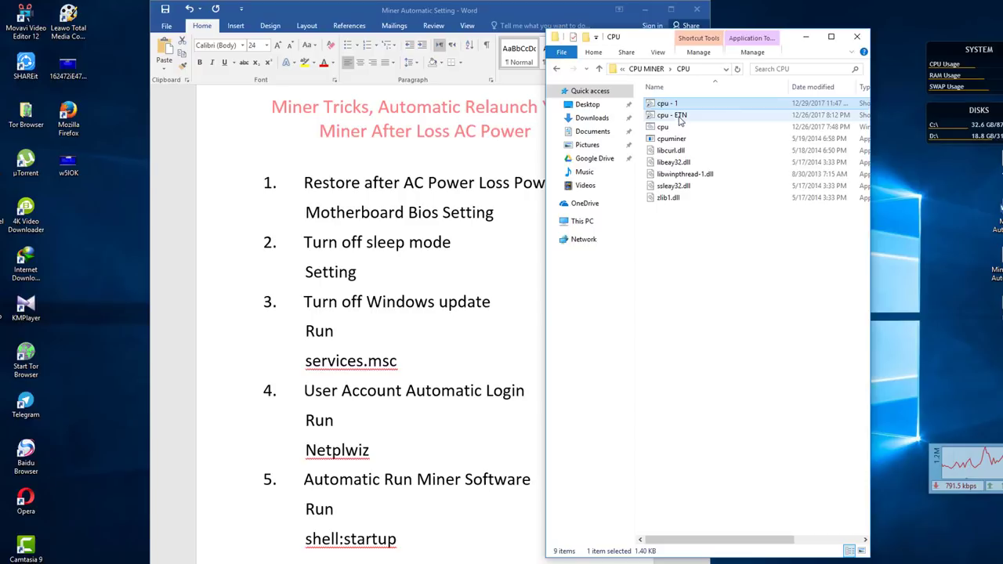
pyautogui.doubleClick(672, 116)
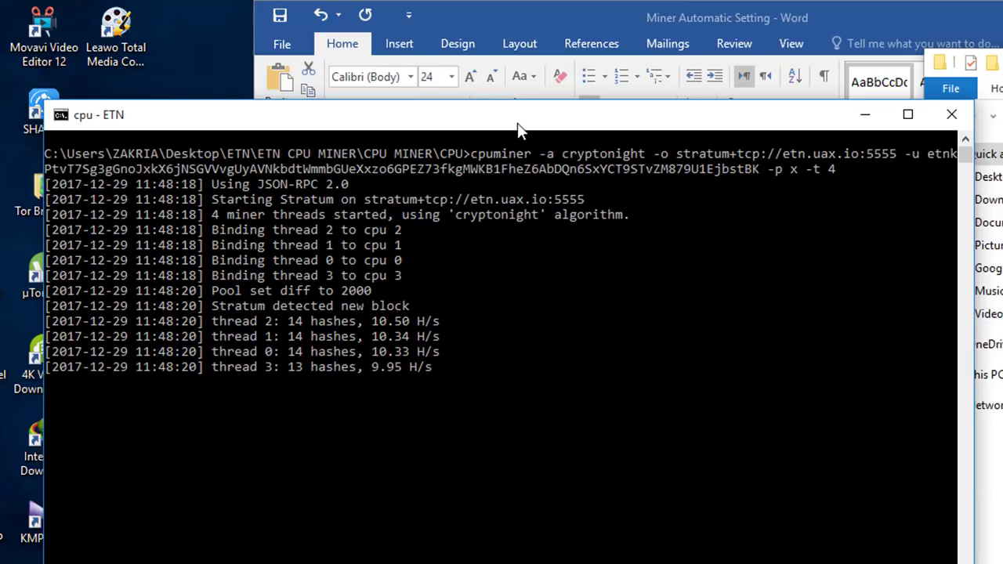
pyautogui.moveTo(517, 123); pyautogui.dragTo(589, 167)
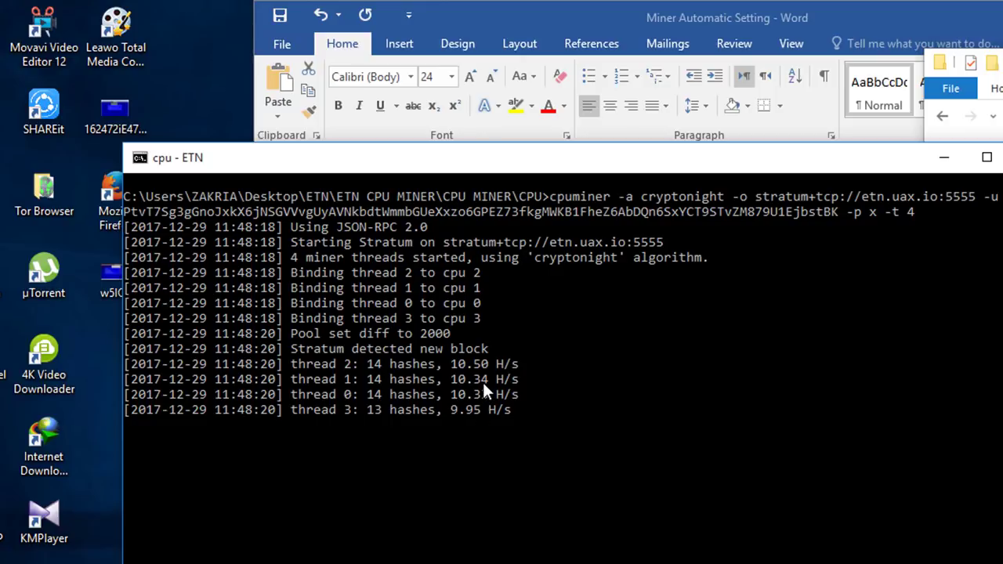
pyautogui.moveTo(580, 165); pyautogui.dragTo(710, 222)
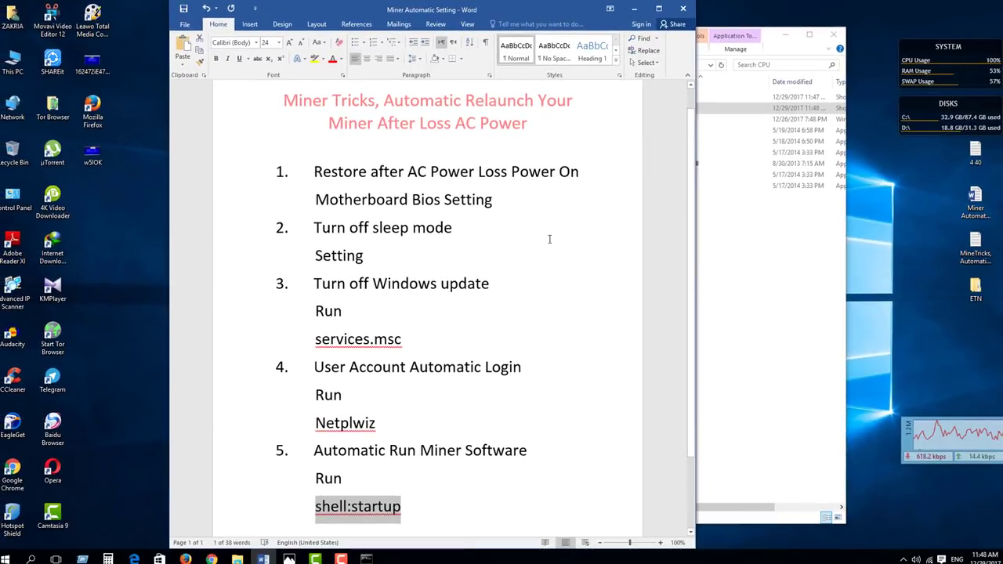
# Review the document's setup list down to the shell:startup entry under Automatic Run Miner Software
pyautogui.moveTo(692, 278); pyautogui.dragTo(700, 310)
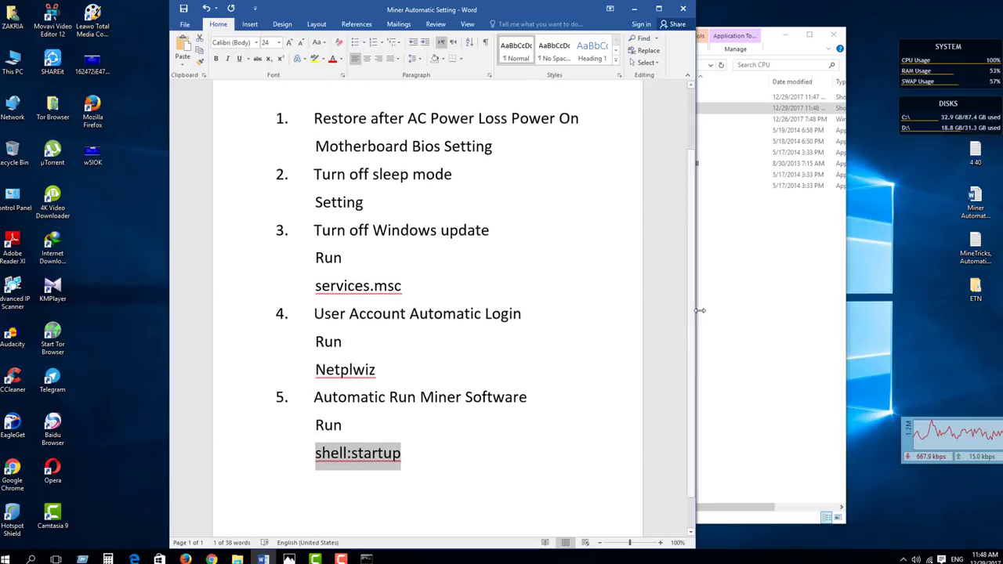